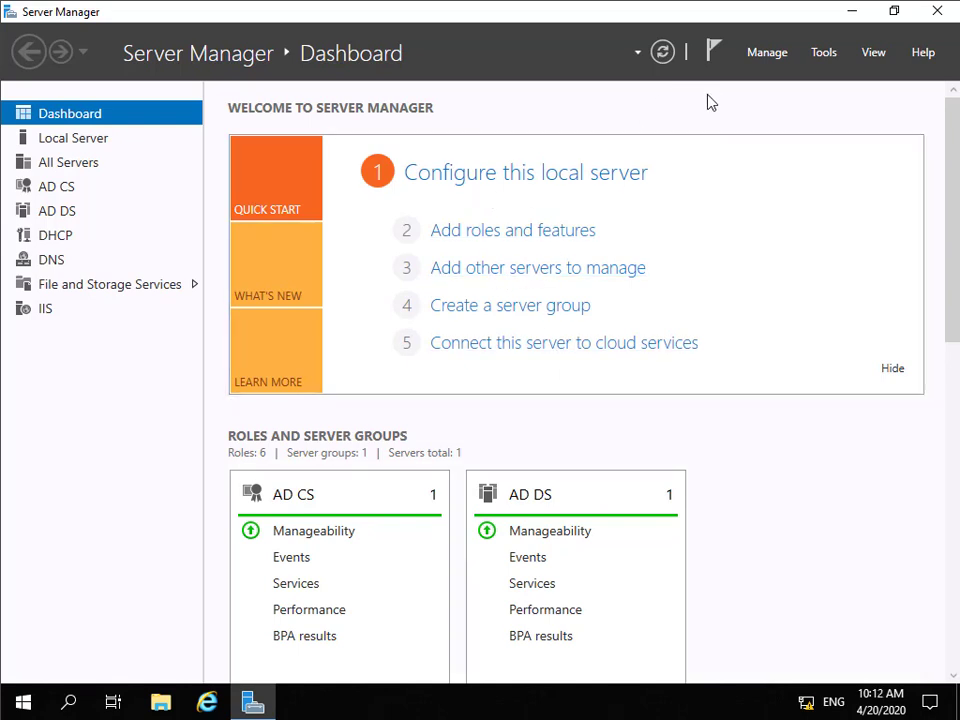
Open Group Policy Management, then create a GPO named Preferences and link it to the Adatum.com domain.
left_click(828, 58)
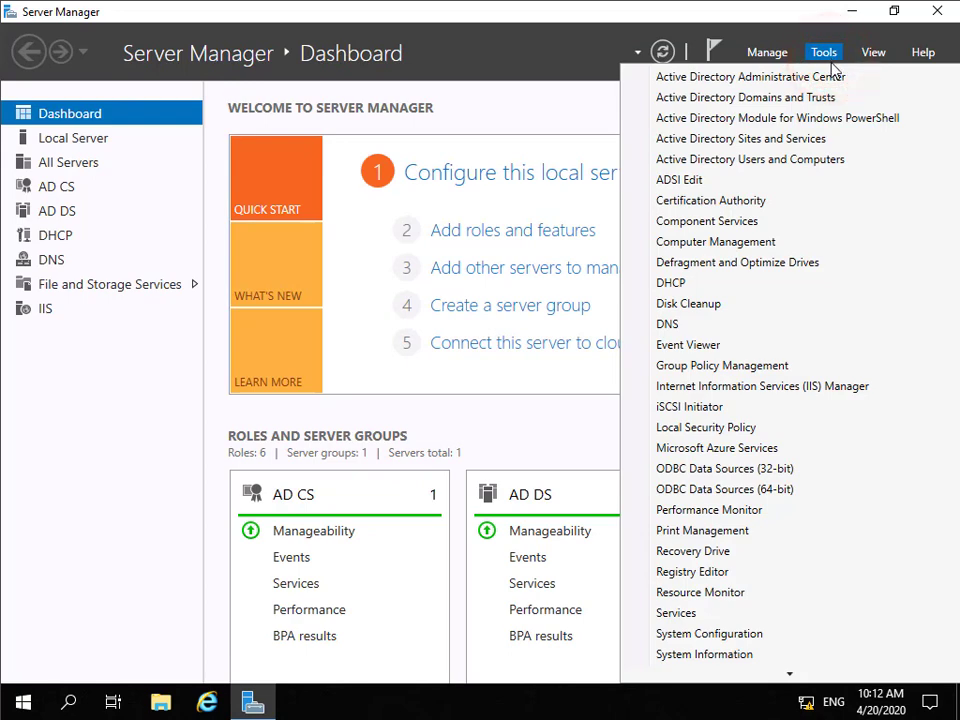
left_click(784, 365)
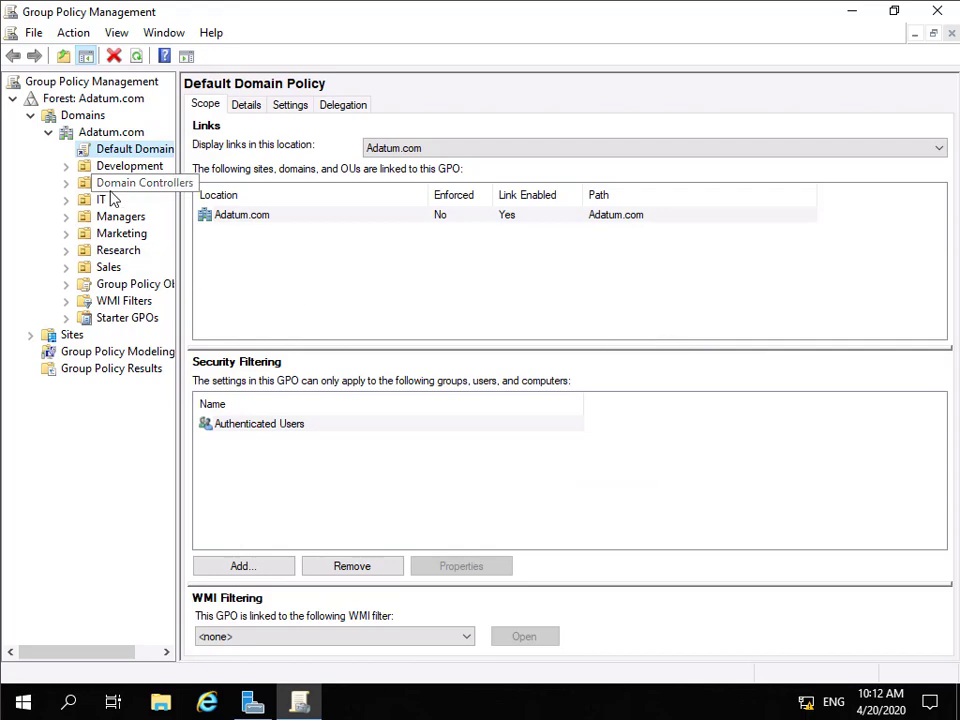
left_click(100, 135)
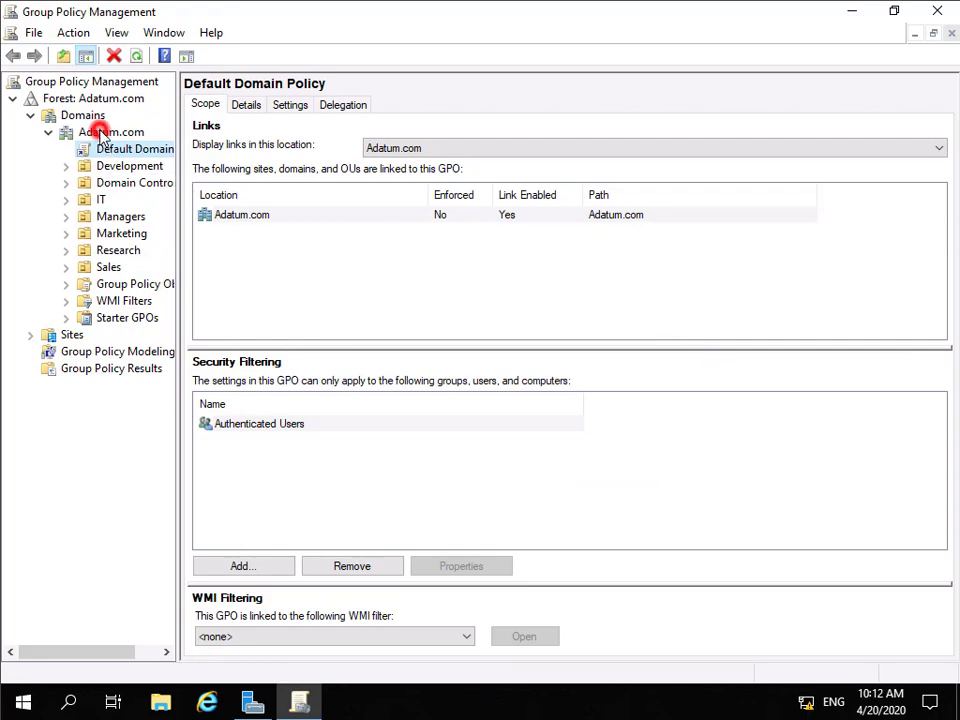
right_click(100, 135)
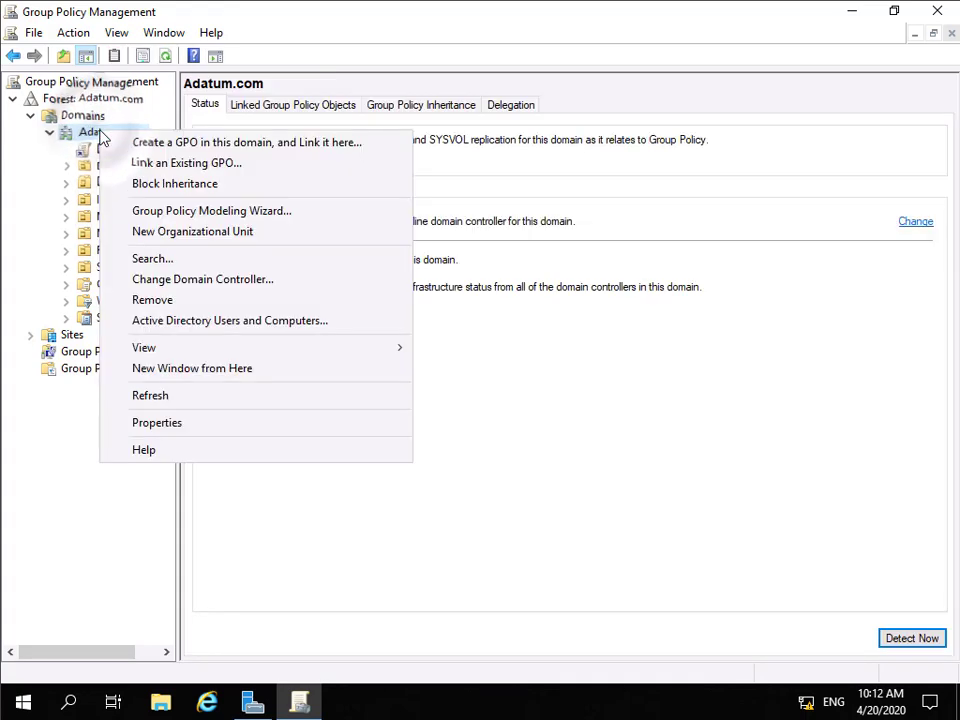
left_click(149, 146)
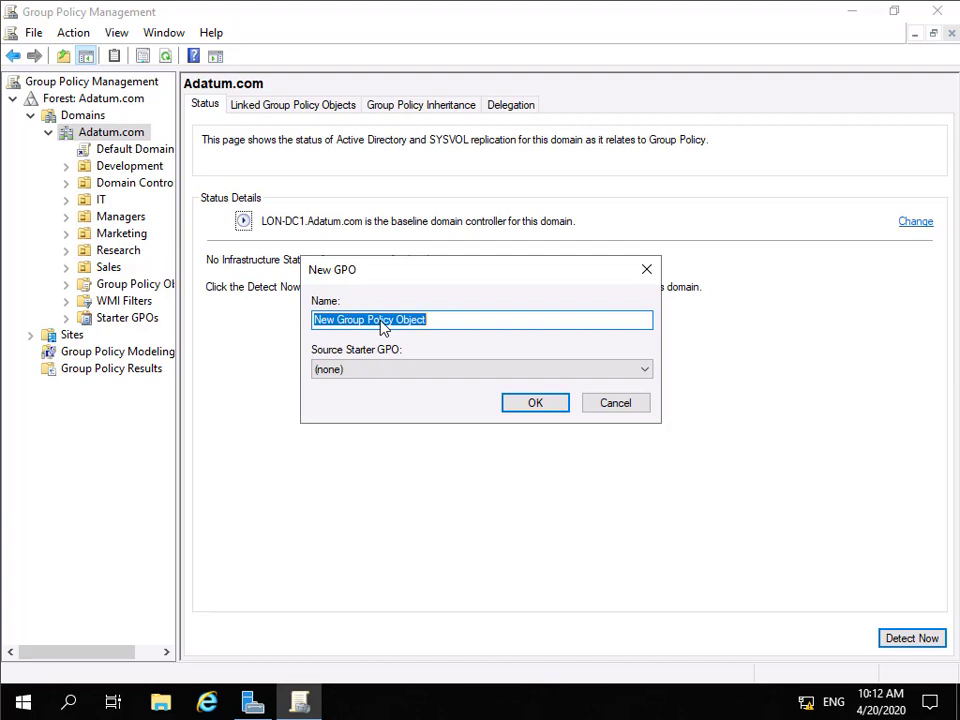
type("Preferences")
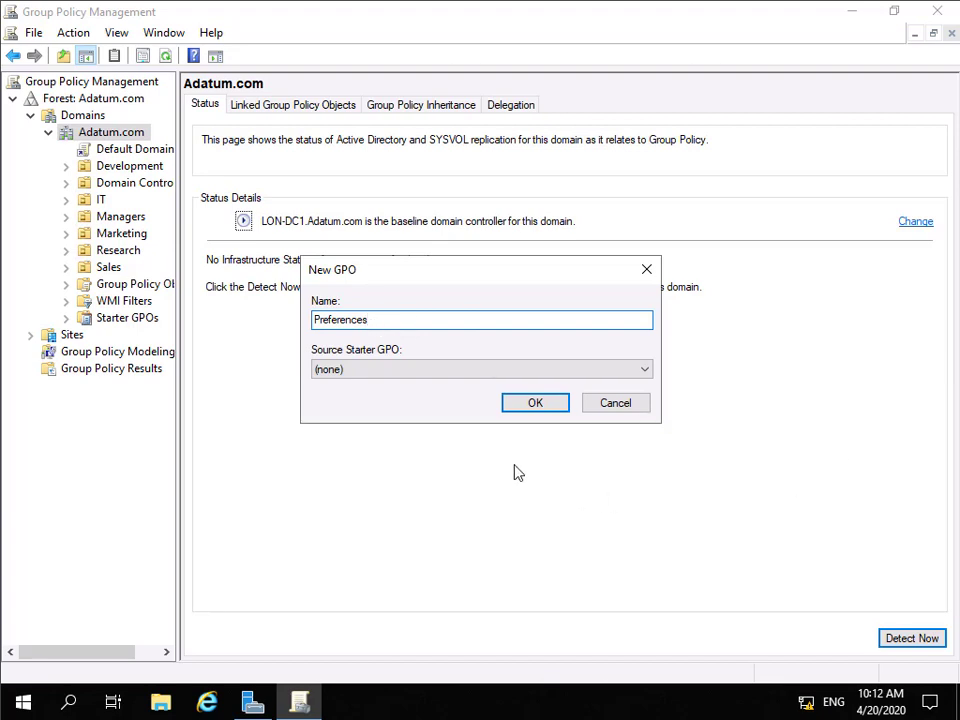
left_click(527, 405)
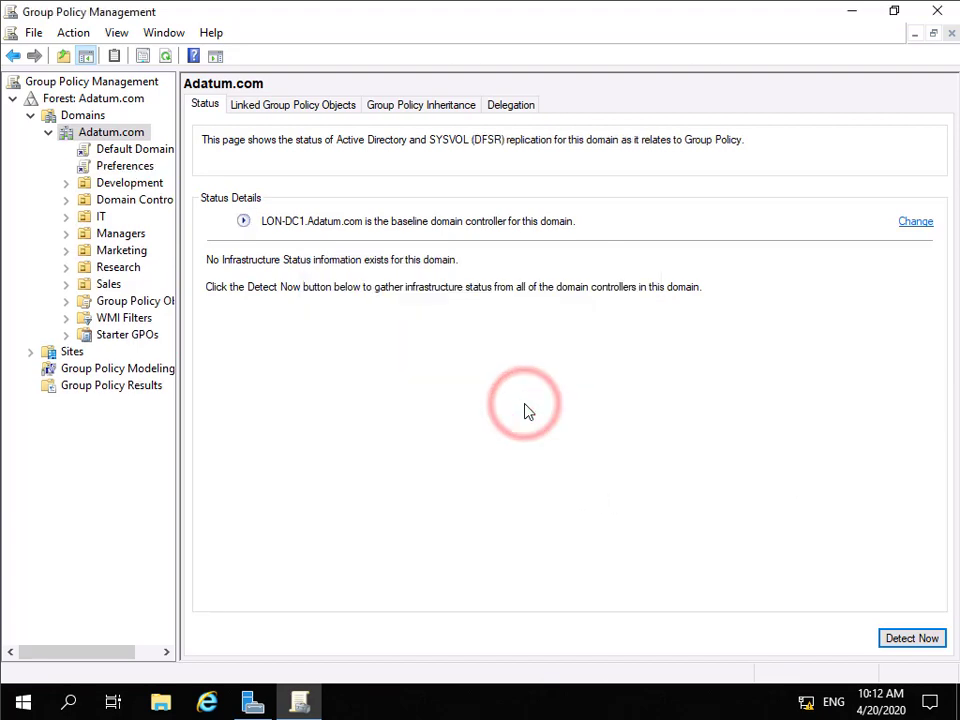
Check the scope of the Preferences GPO and the options of its Adatum.com link.
left_click(121, 168)
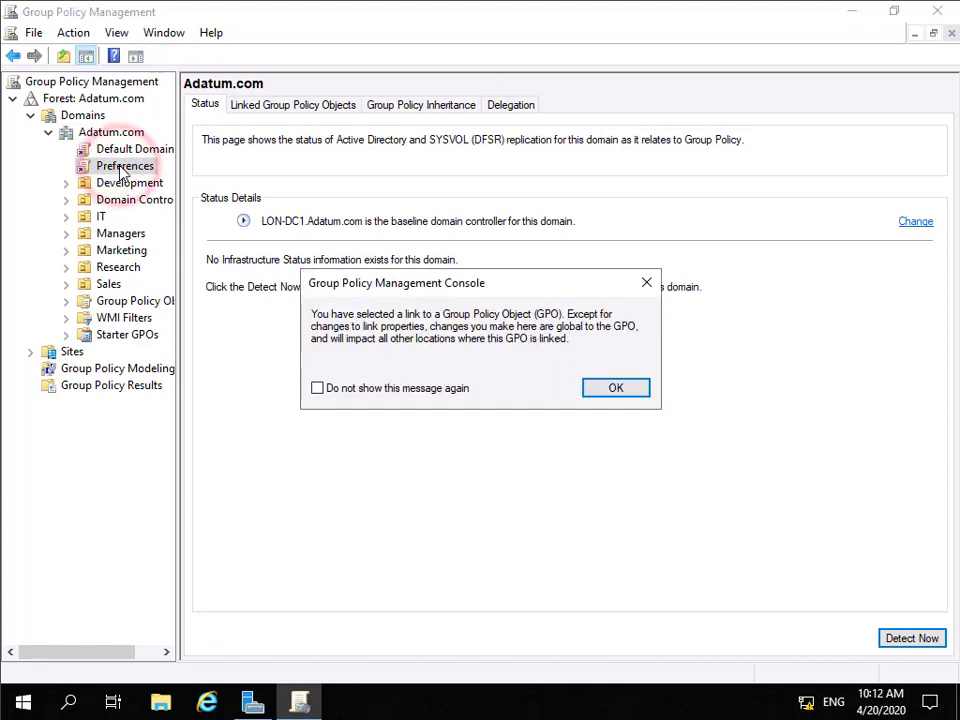
left_click(621, 390)
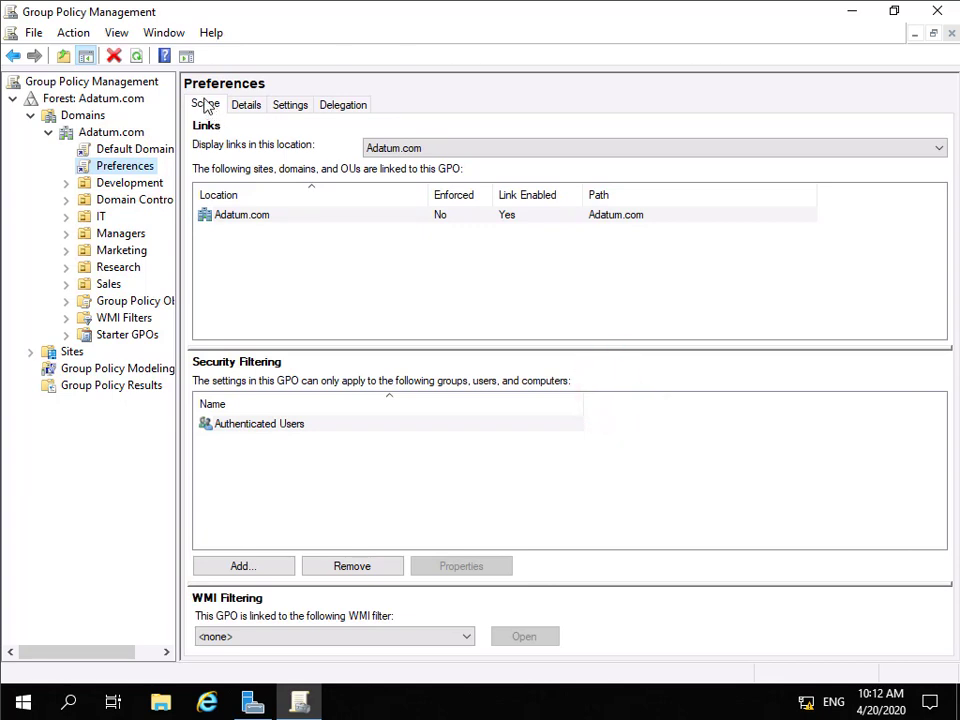
right_click(241, 221)
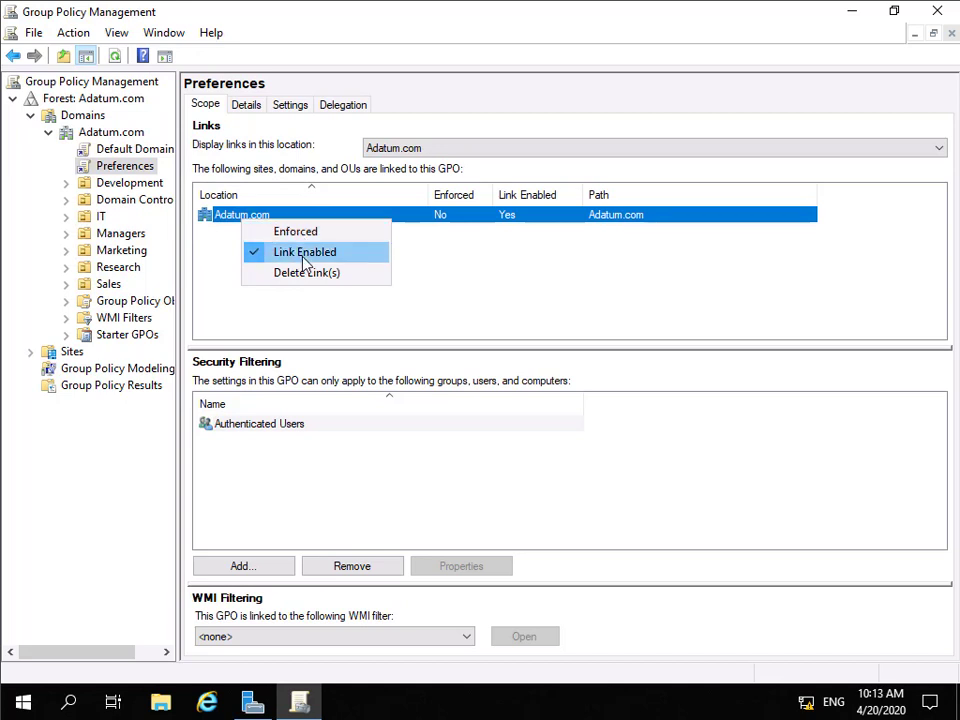
Open the Preferences GPO for editing and show Shortcuts under the User Configuration preferences' Windows Settings in a maximized editor.
right_click(144, 171)
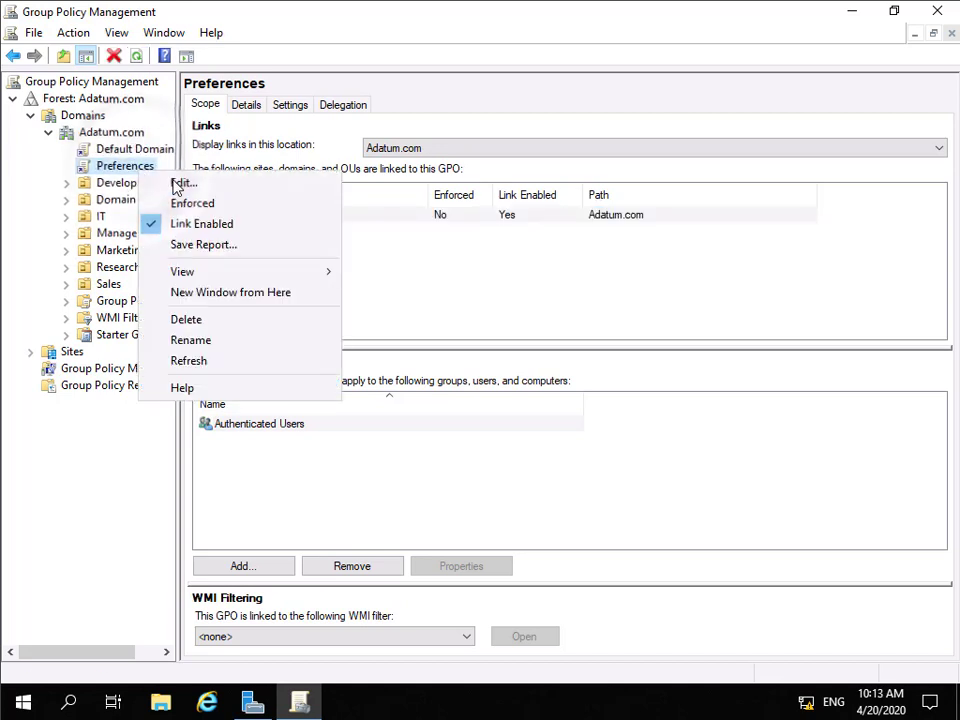
left_click(177, 185)
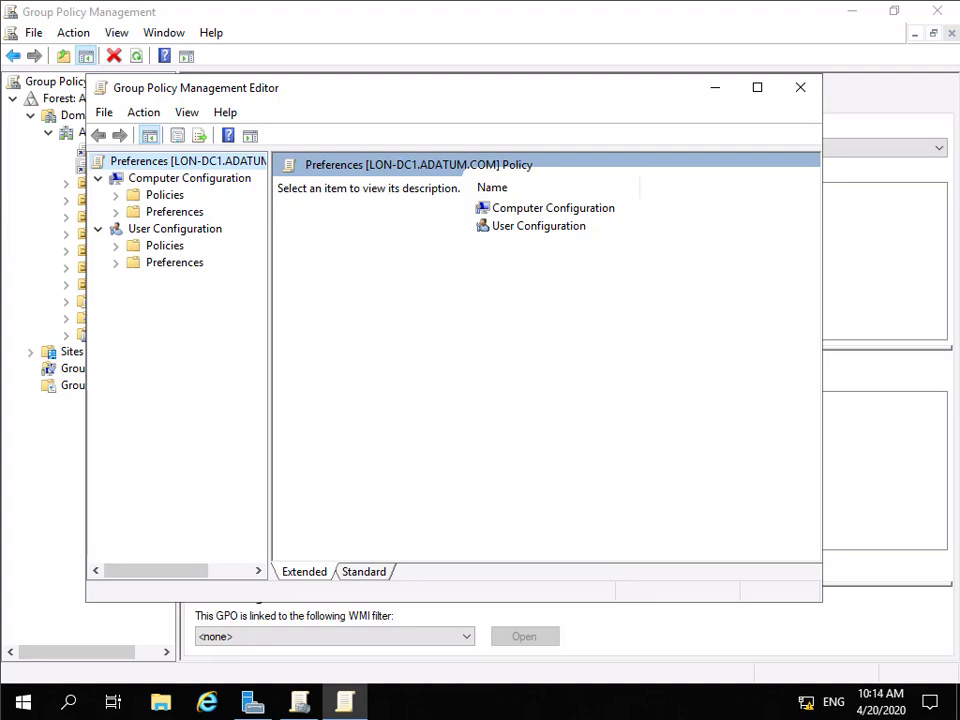
left_click(116, 263)
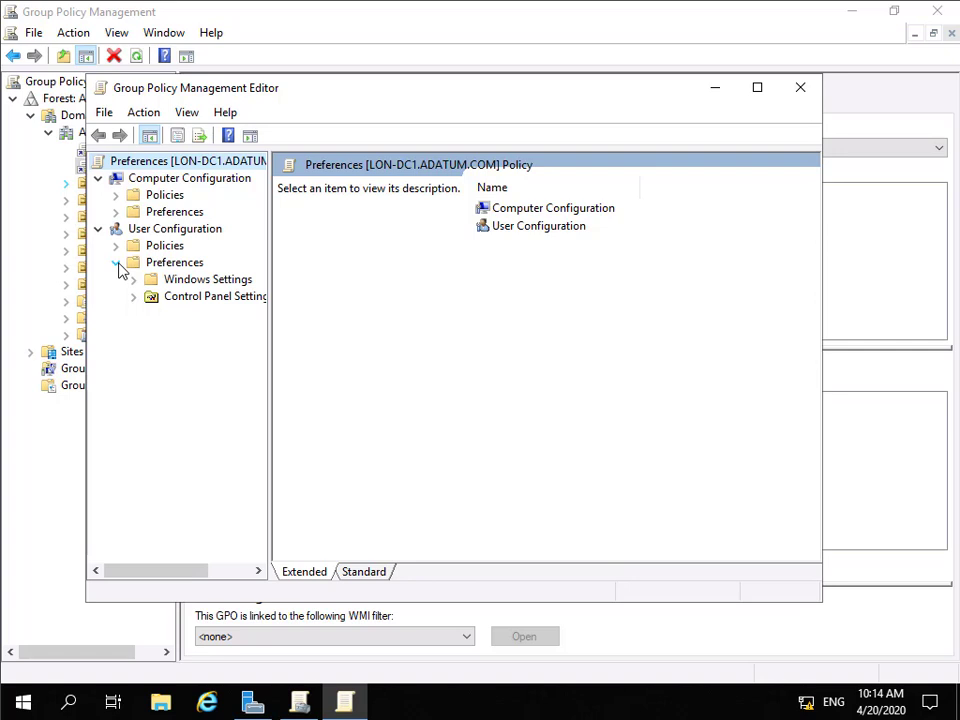
left_click(134, 281)
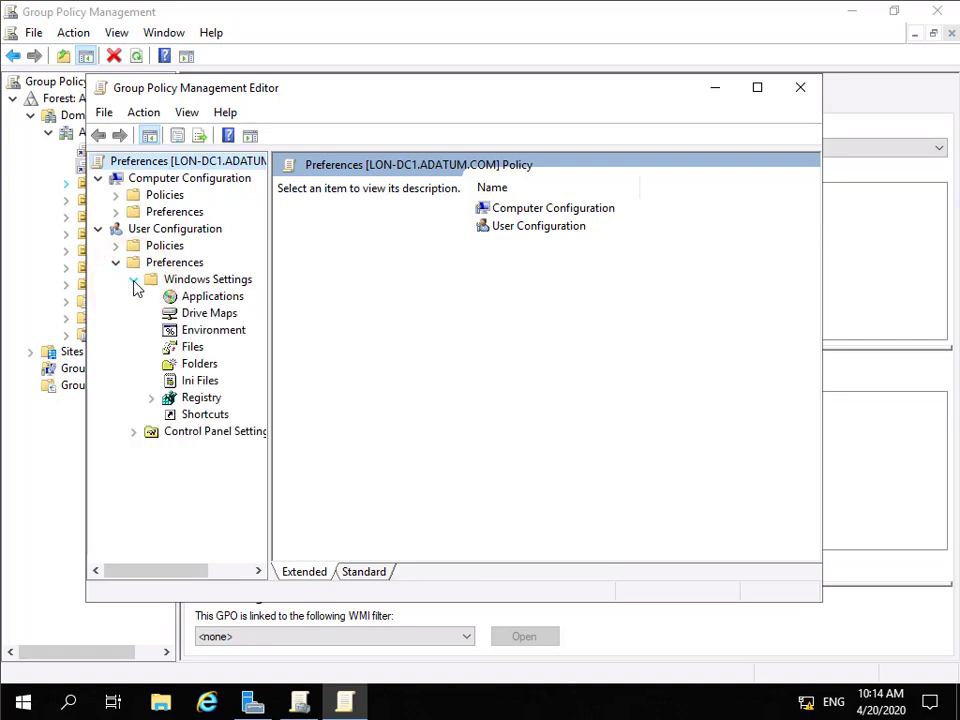
left_click(203, 416)
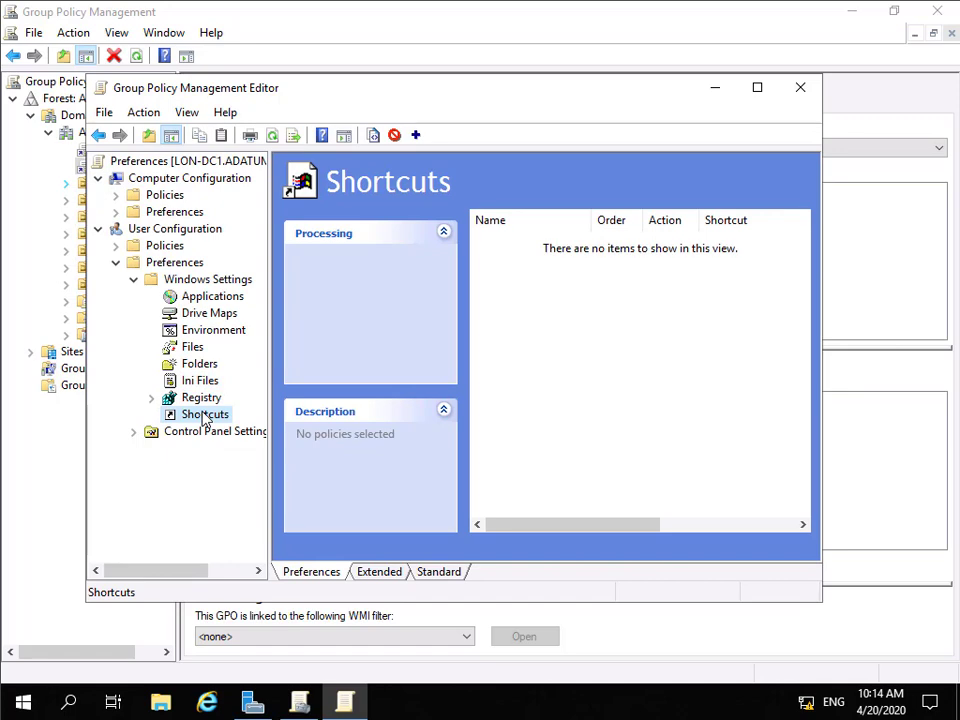
left_click(757, 88)
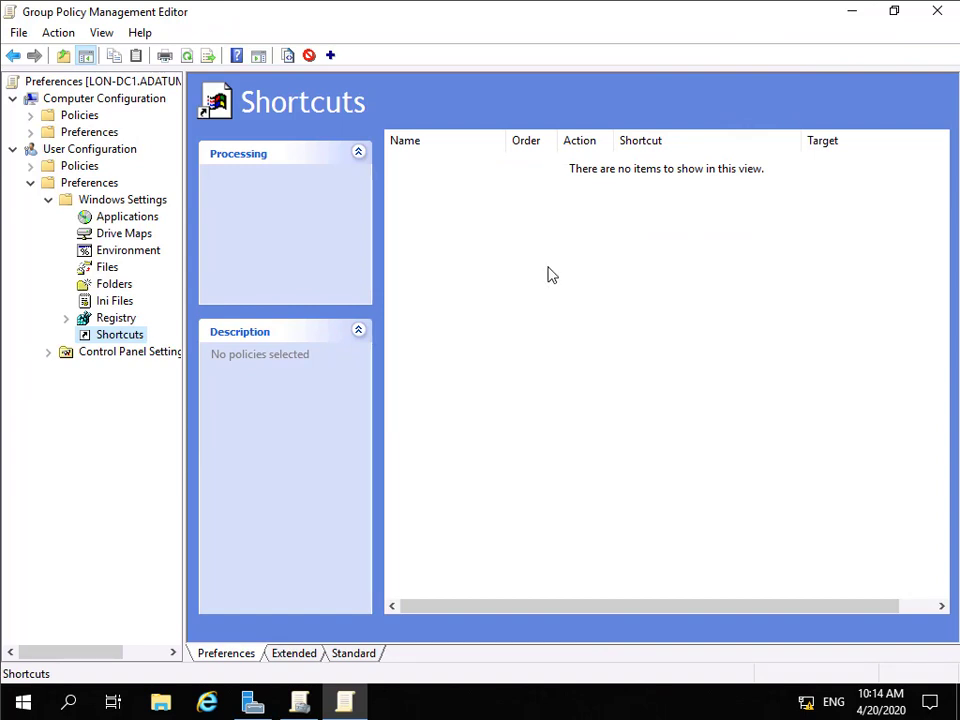
Start a new shortcut preference item with the action Create and the name Notepad.
right_click(548, 271)
left_click(585, 280)
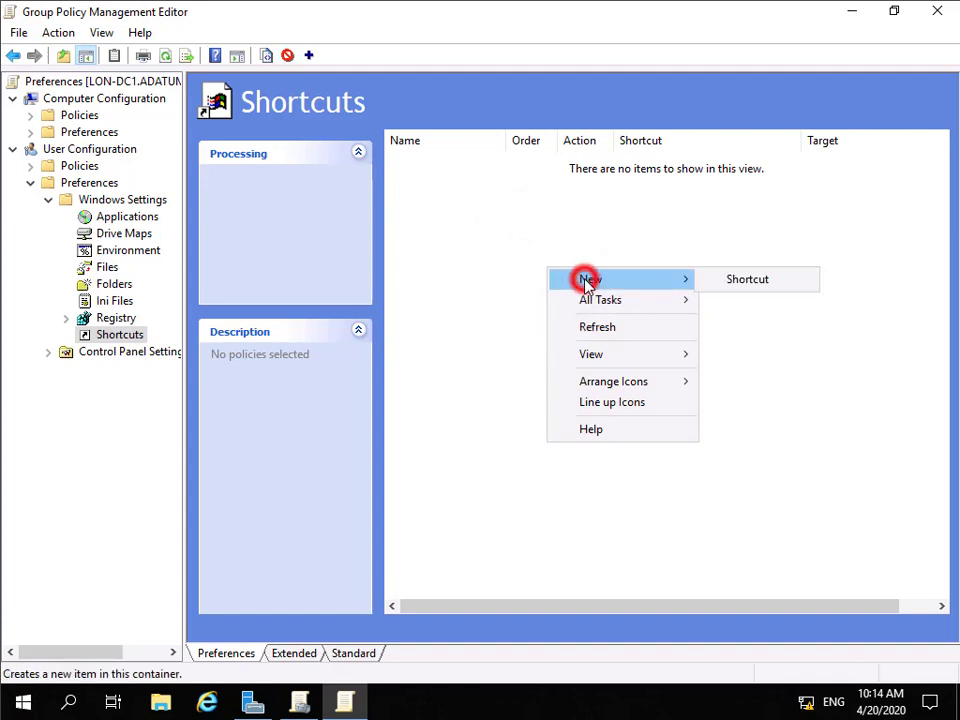
left_click(761, 279)
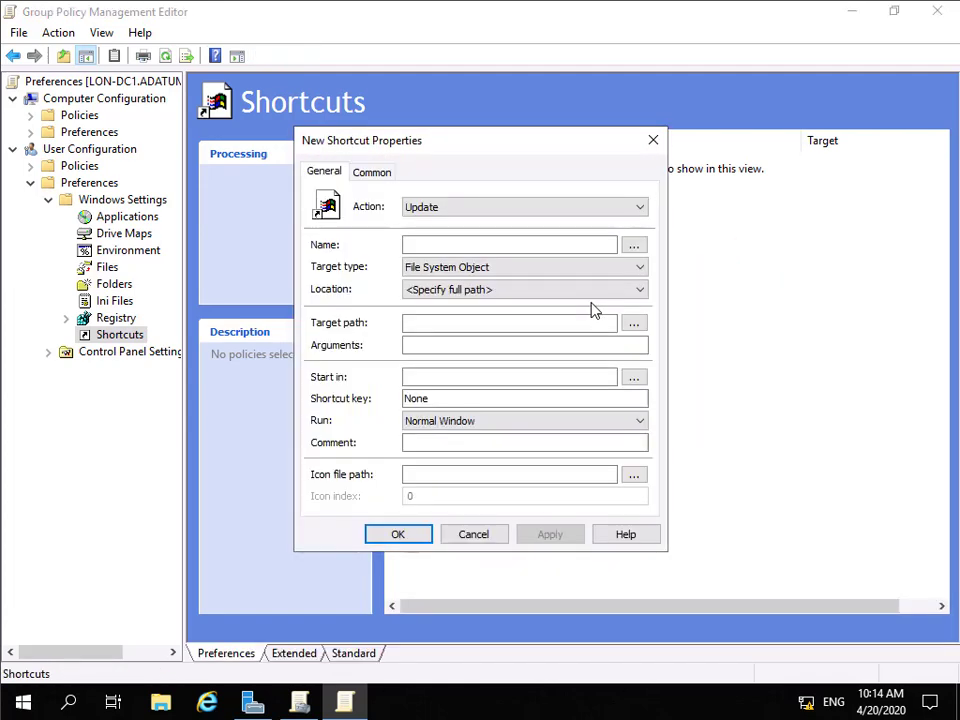
left_click(483, 205)
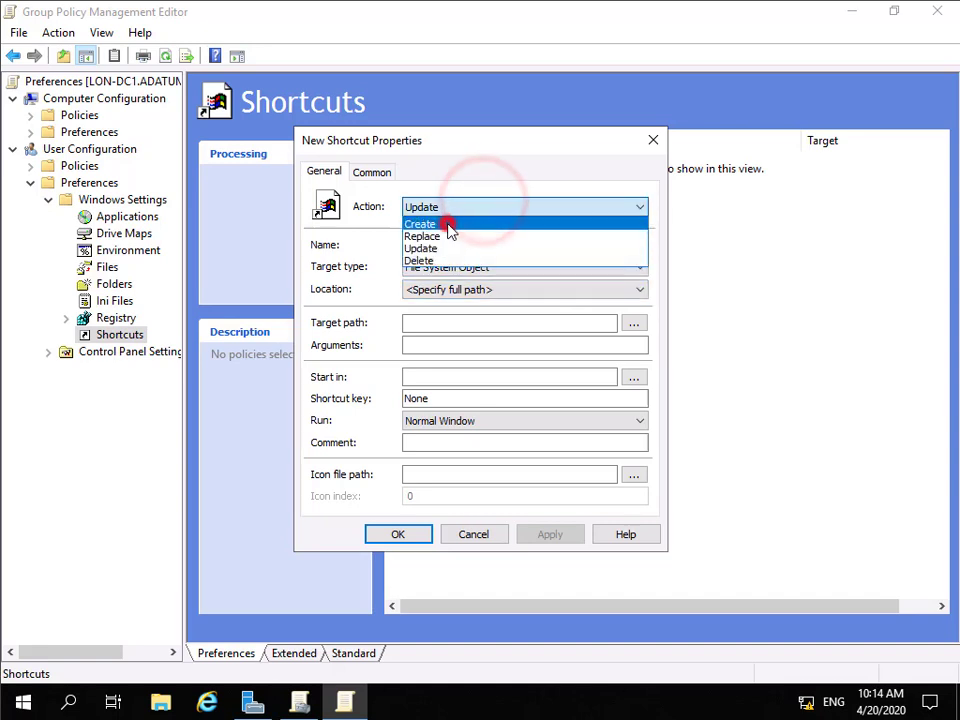
left_click(448, 224)
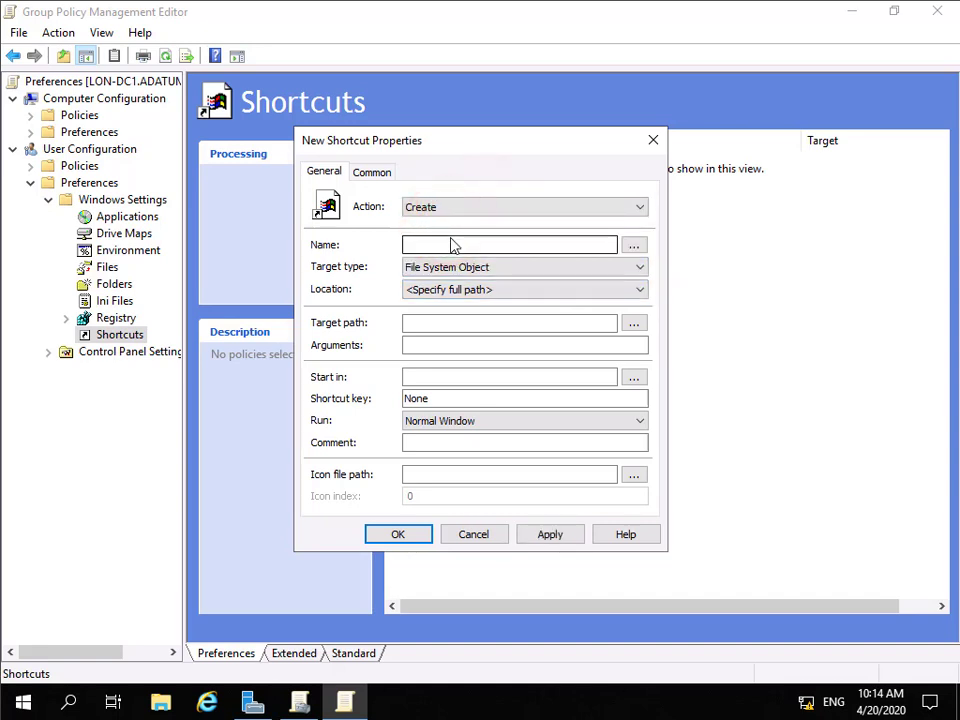
left_click(451, 245)
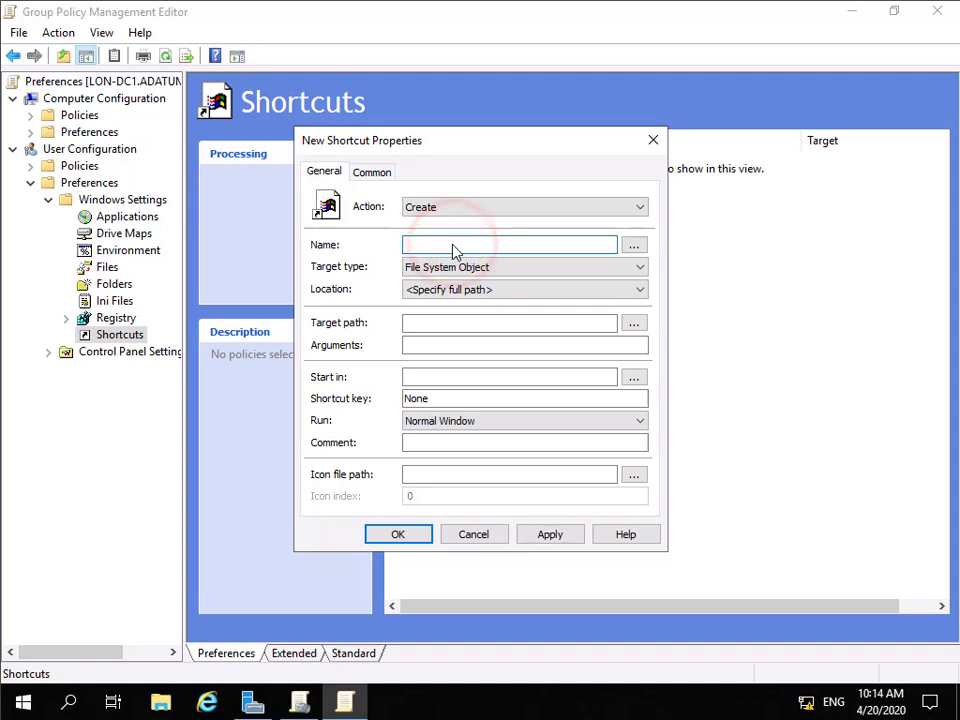
type("Notepad")
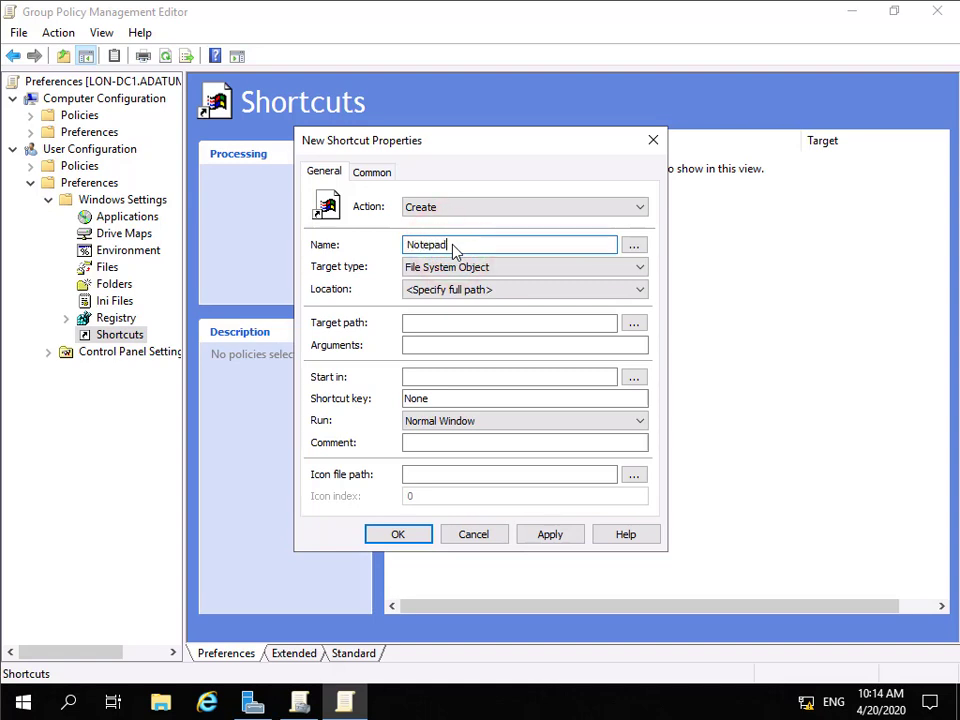
Place the Notepad shortcut on the Desktop with target path C:\Windows\System32\notepad.exe and save the item.
left_click(463, 293)
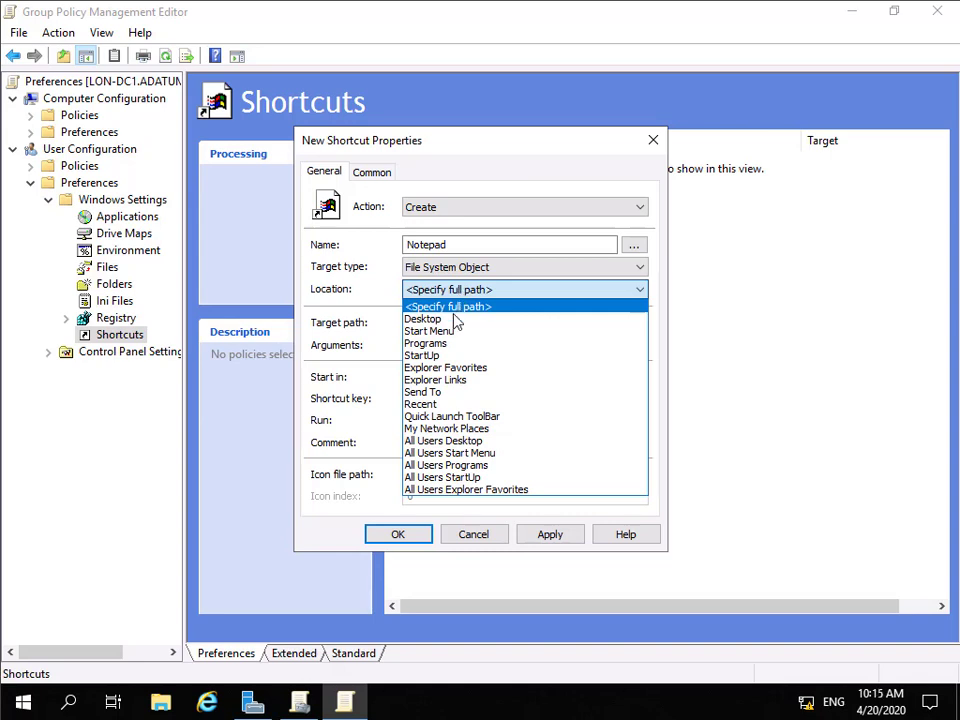
left_click(448, 318)
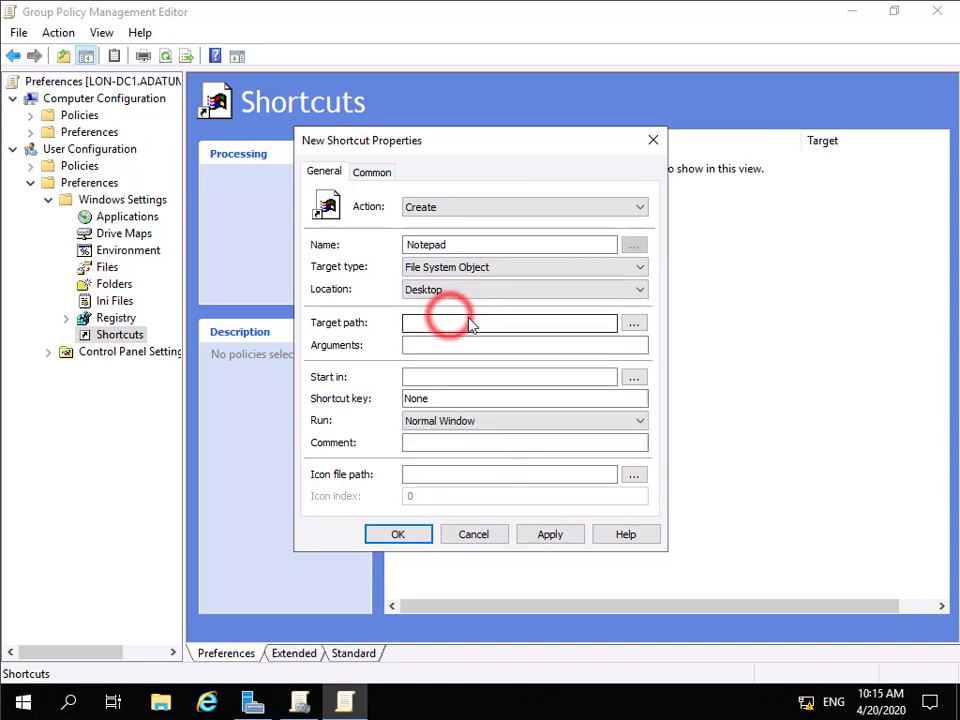
left_click(415, 326)
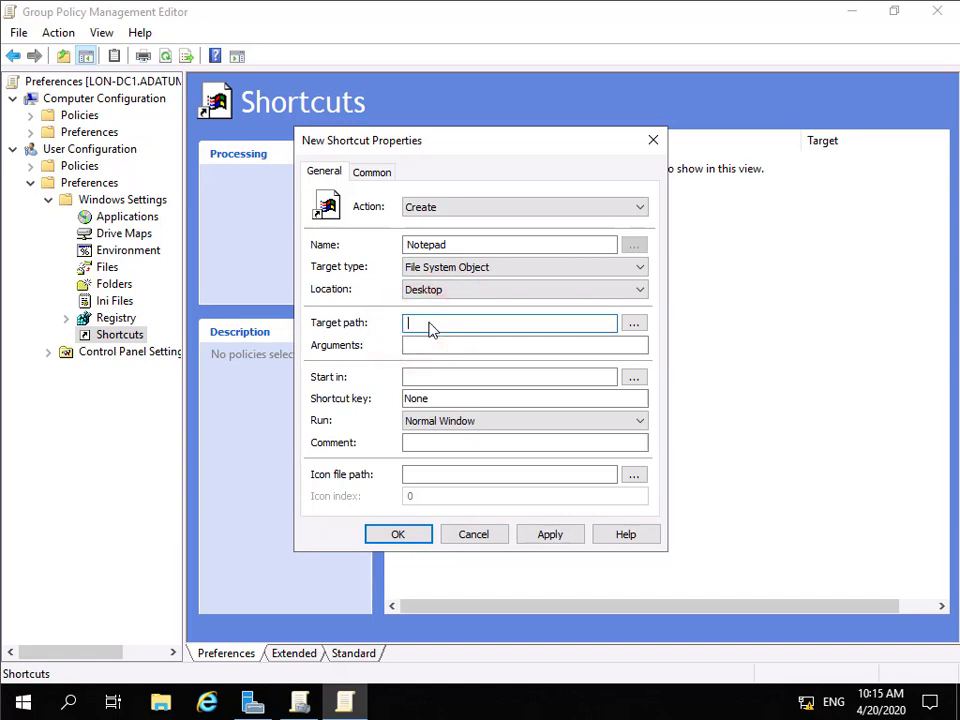
type("C:\\Windows\\System32\\notepad.exe")
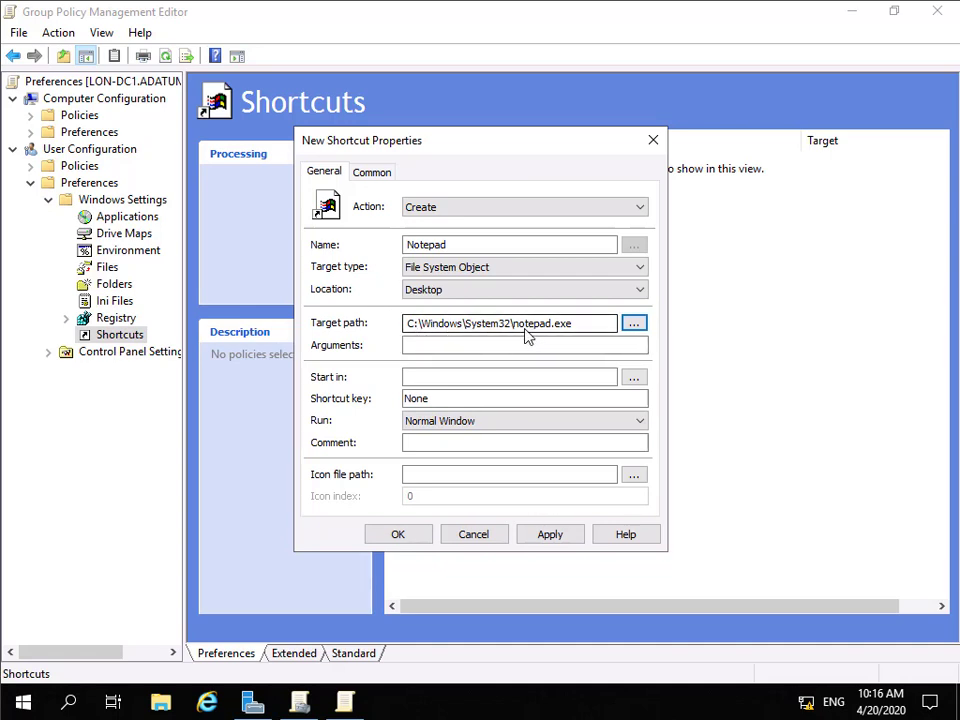
left_click(419, 533)
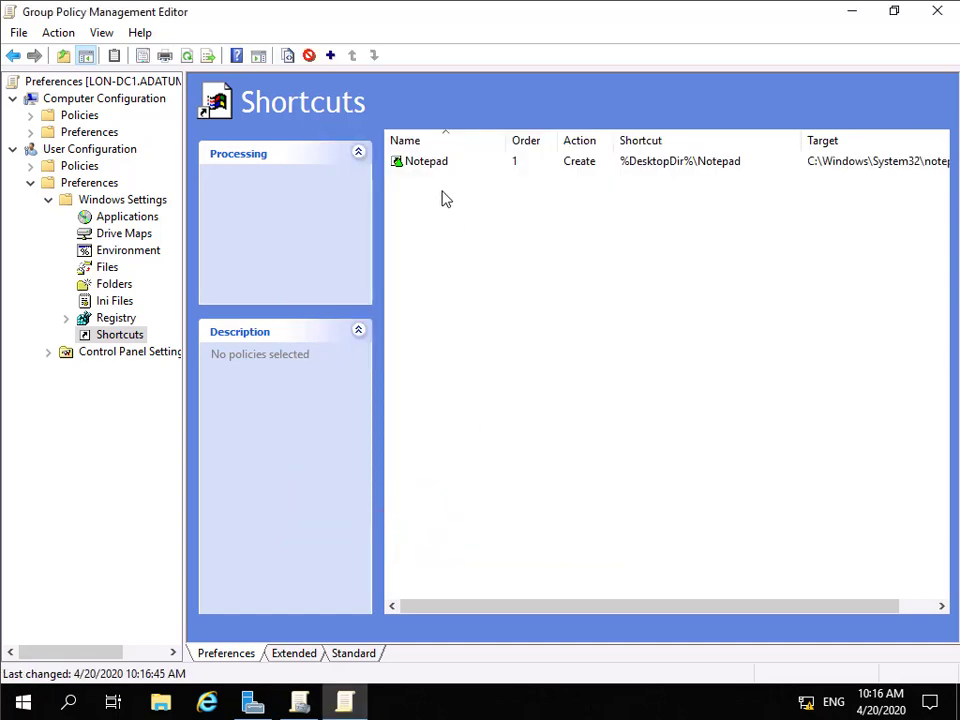
Close the policy editor and Group Policy Management, and switch to the LON-CL1 client machine.
left_click(938, 11)
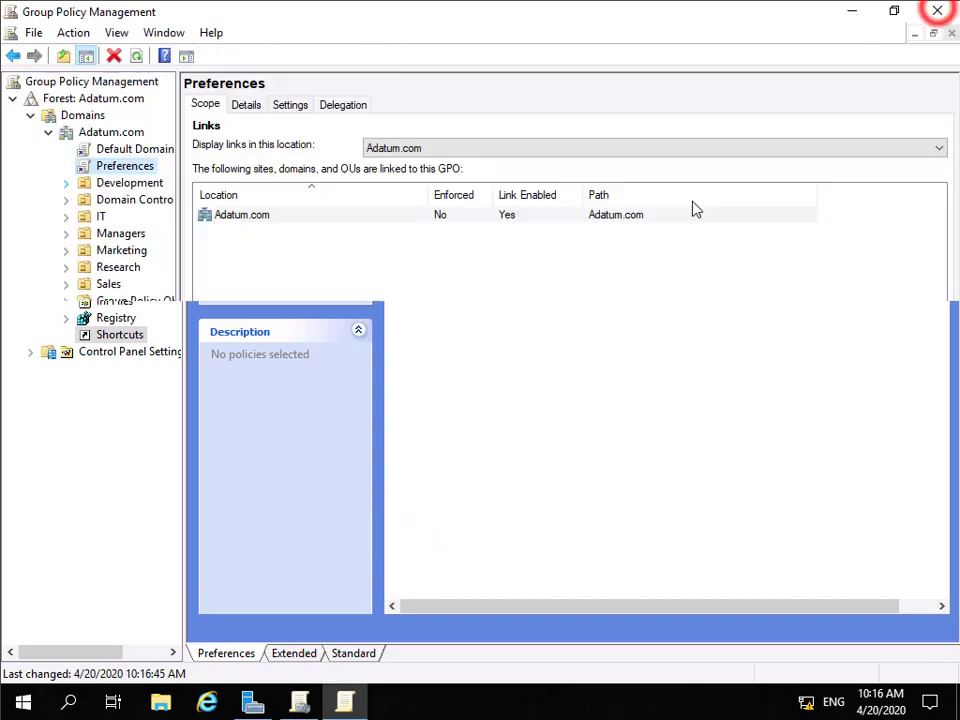
left_click(937, 10)
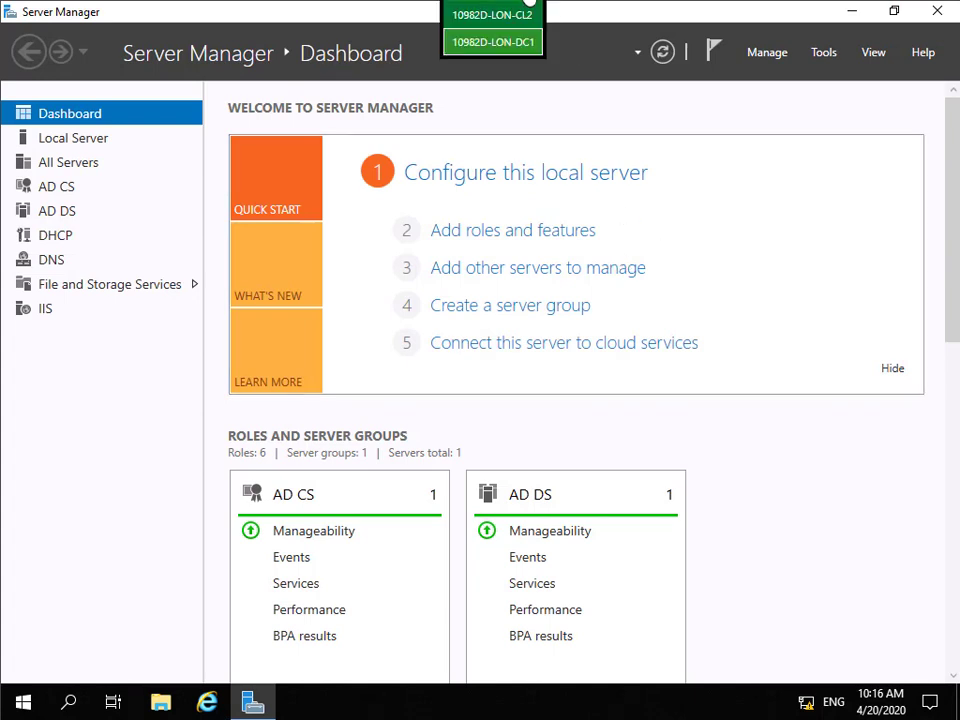
left_click(530, 8)
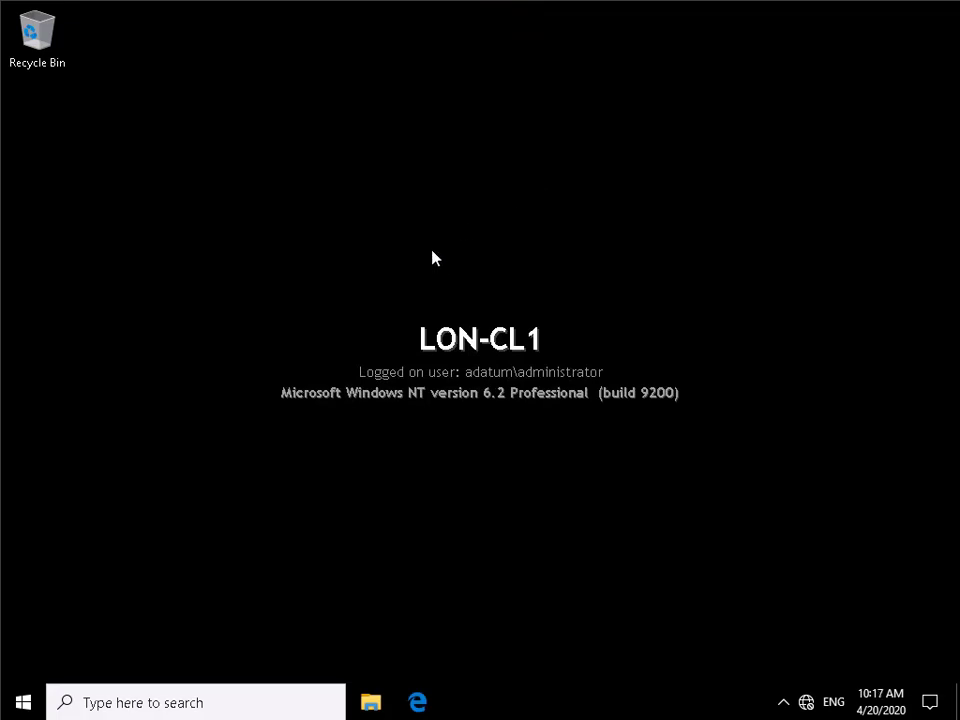
Open Windows PowerShell as administrator and set its font size to 24.
right_click(22, 700)
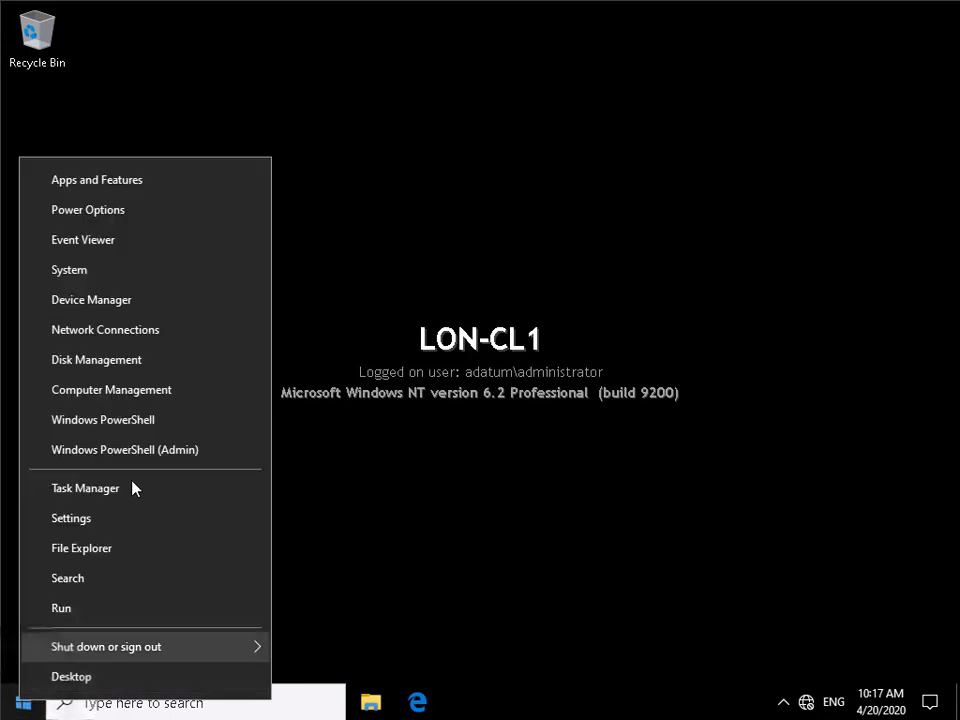
left_click(129, 450)
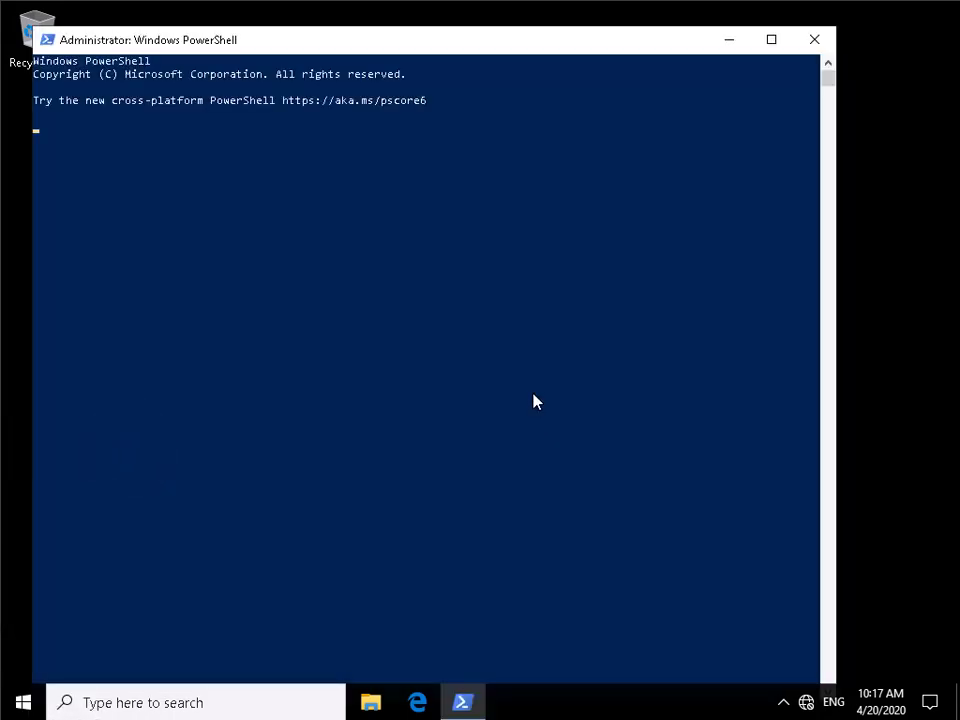
right_click(446, 42)
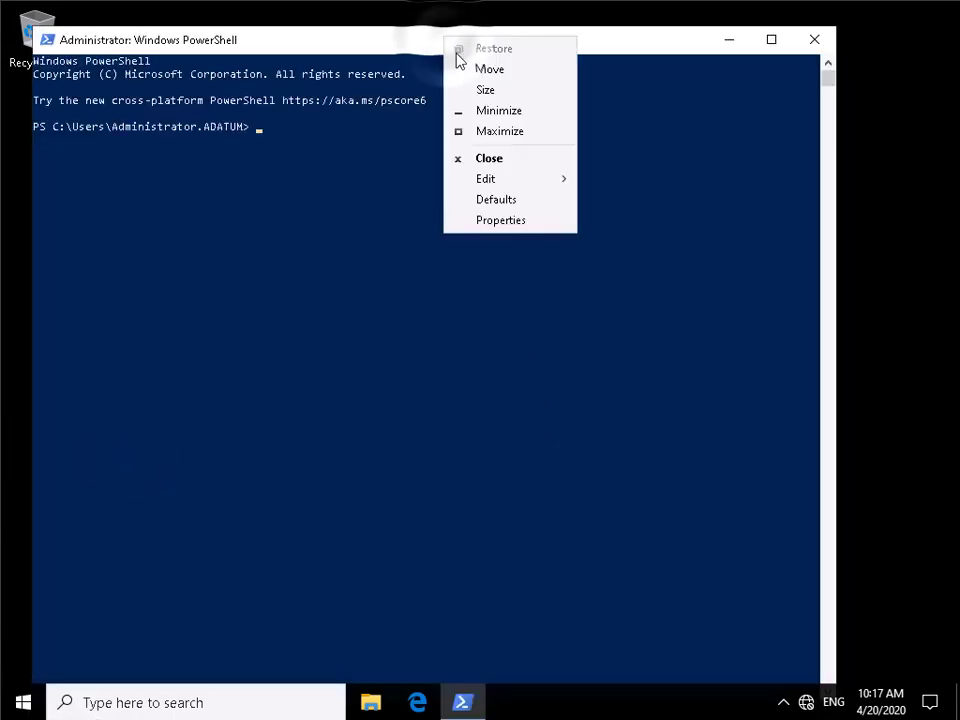
left_click(508, 221)
left_click(124, 88)
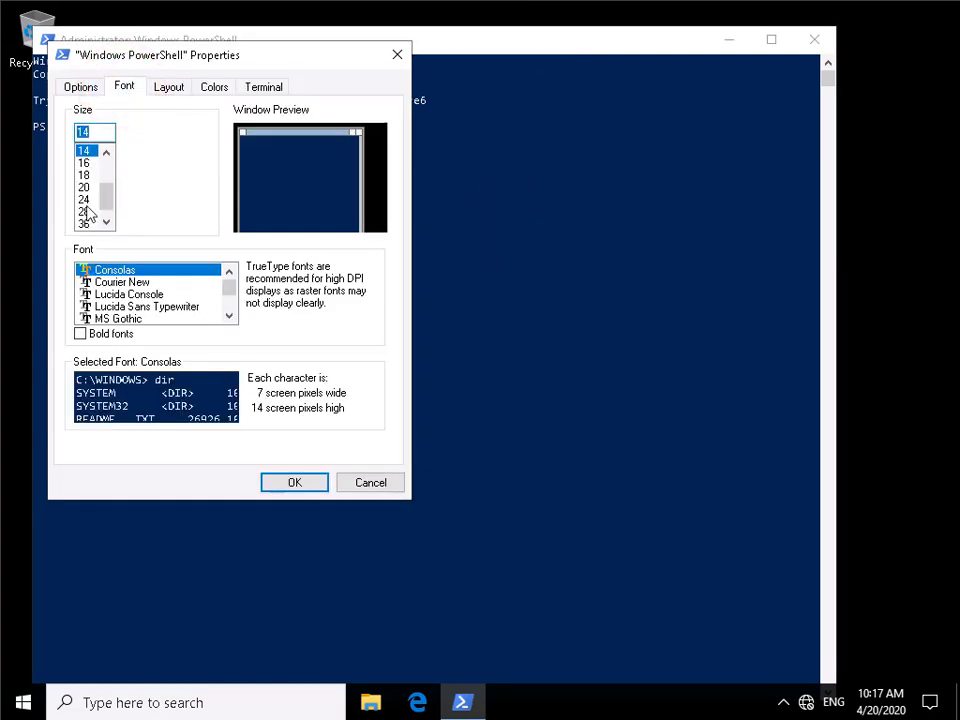
left_click(85, 200)
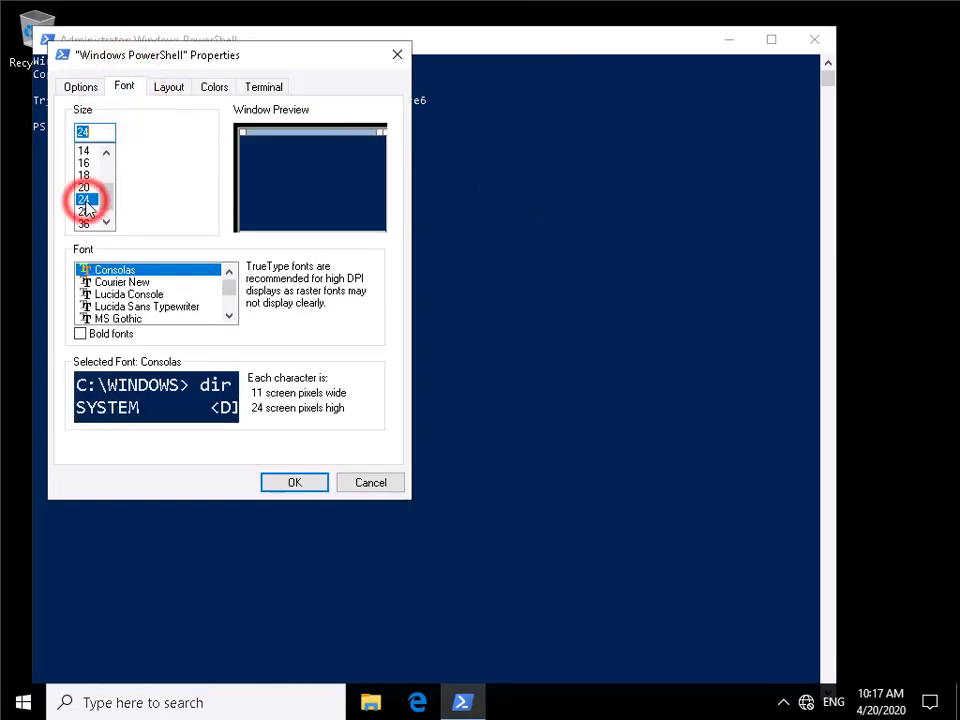
left_click(304, 485)
Force a Group Policy update with gpupdate /force and minimize the PowerShell window.
left_click(558, 328)
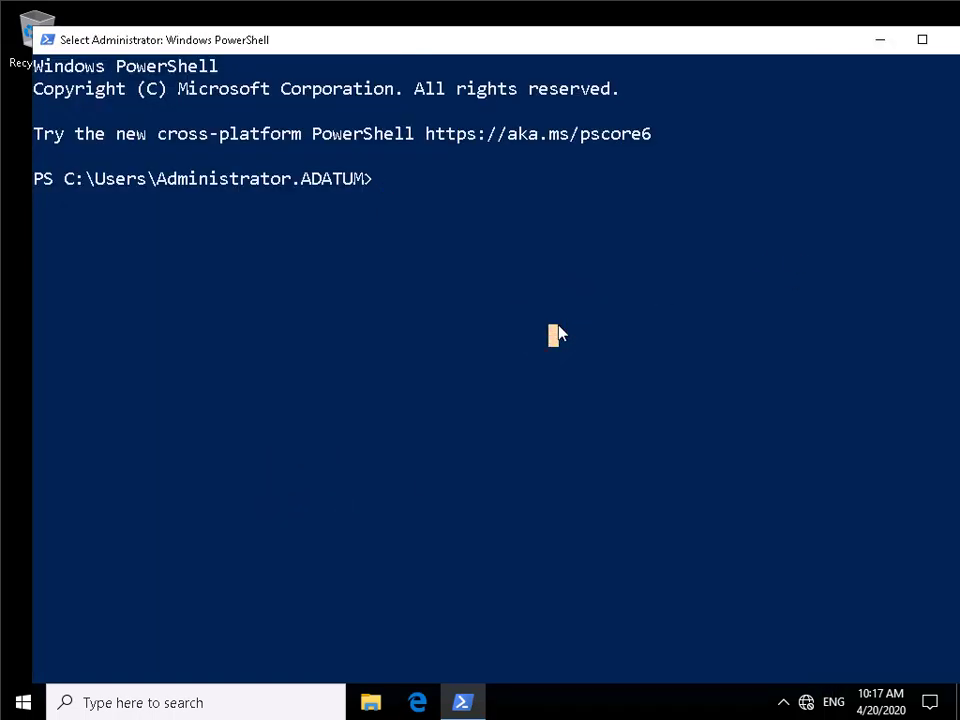
type("gpupdate")
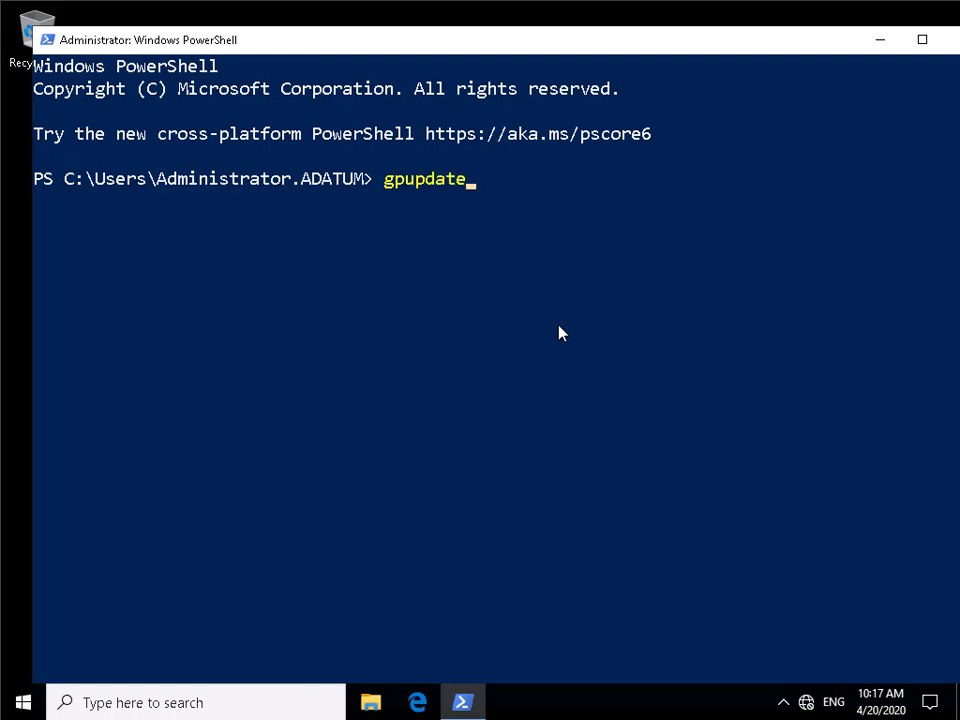
type(" /force")
key("Return")
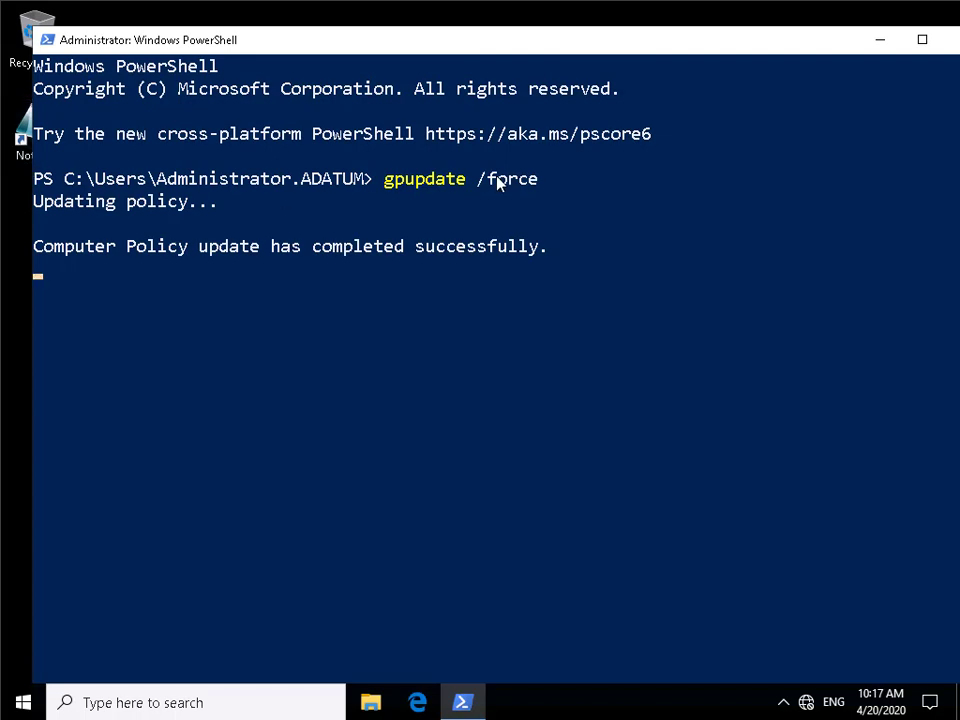
left_click(877, 41)
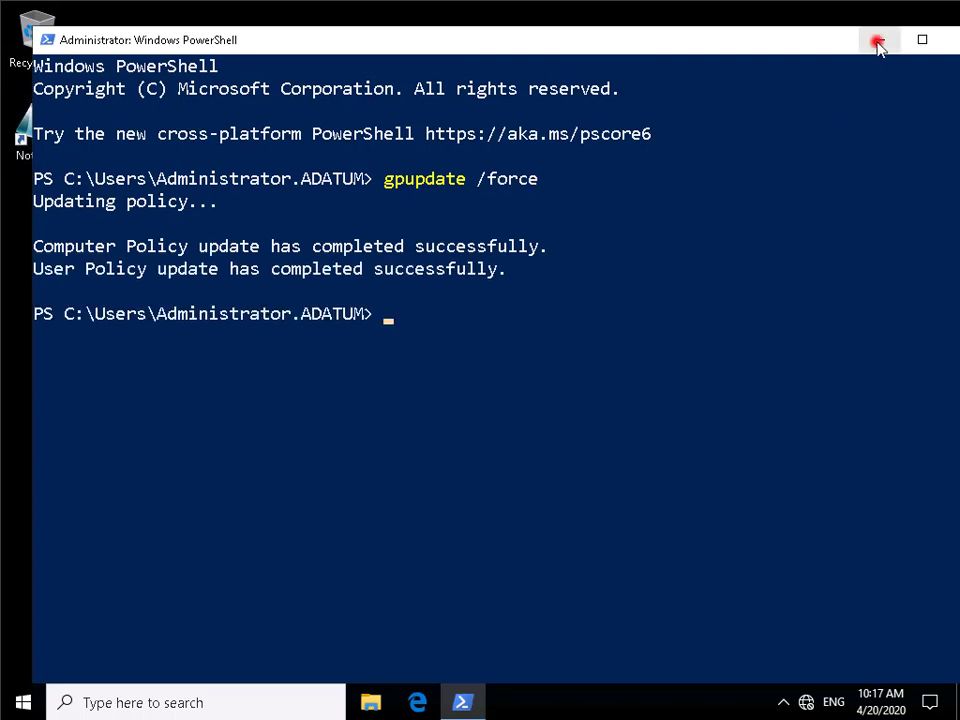